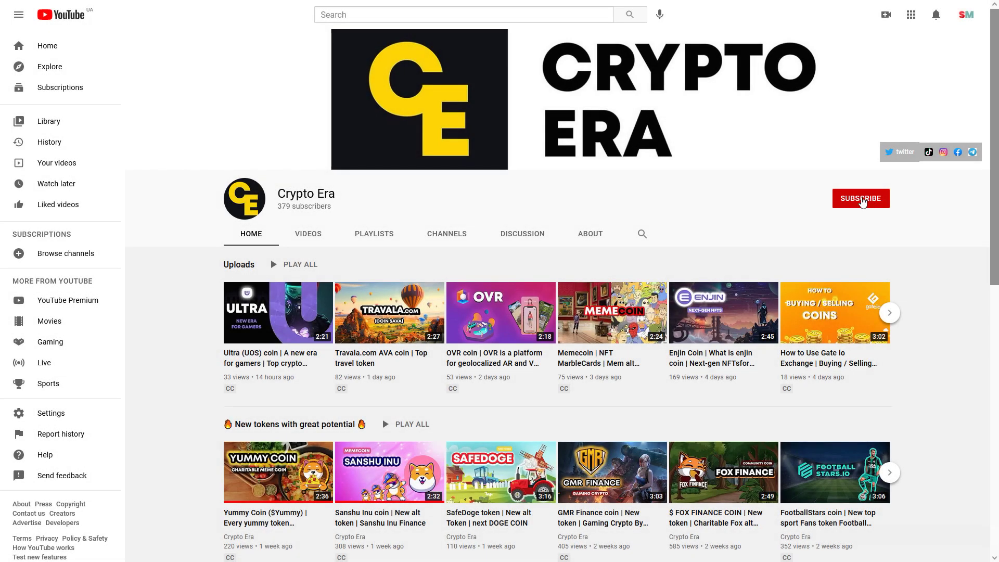
# - Subscribe to the Crypto Era YouTube channel
pyautogui.click(862, 200)
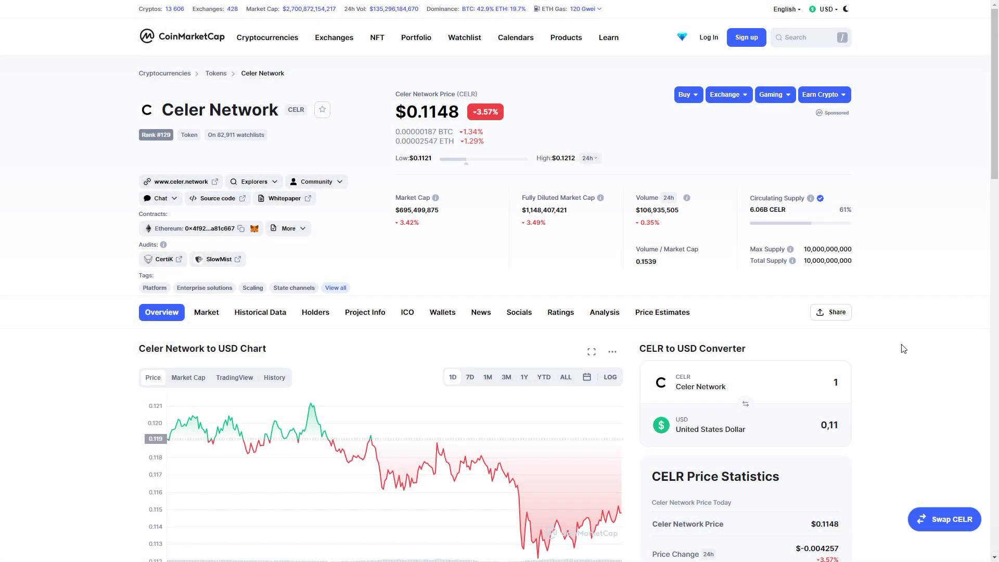
pyautogui.scroll(-2, 904, 342)
pyautogui.scroll(-2, 904, 342)
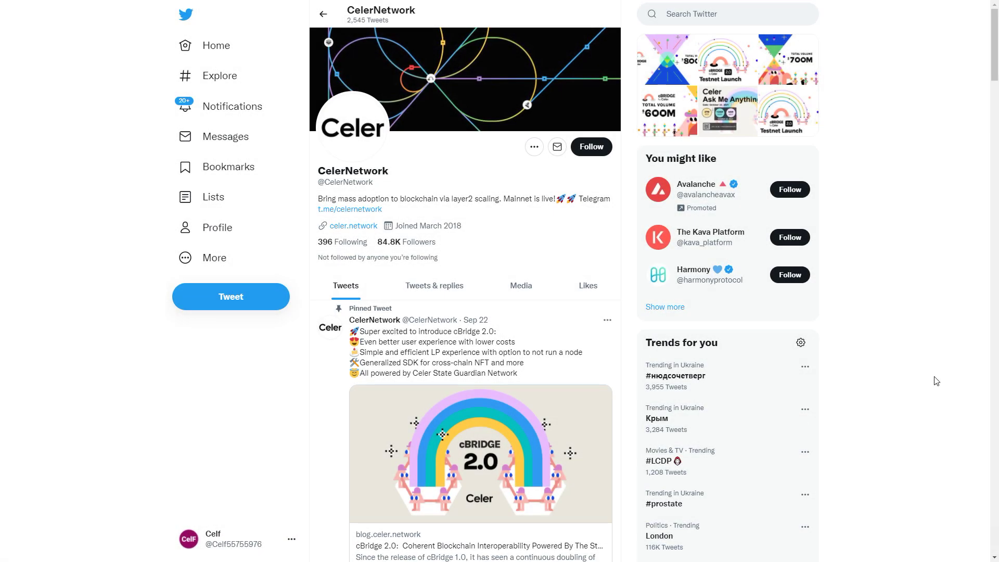
pyautogui.scroll(-2, 936, 380)
pyautogui.scroll(-2, 935, 381)
pyautogui.scroll(-2, 936, 381)
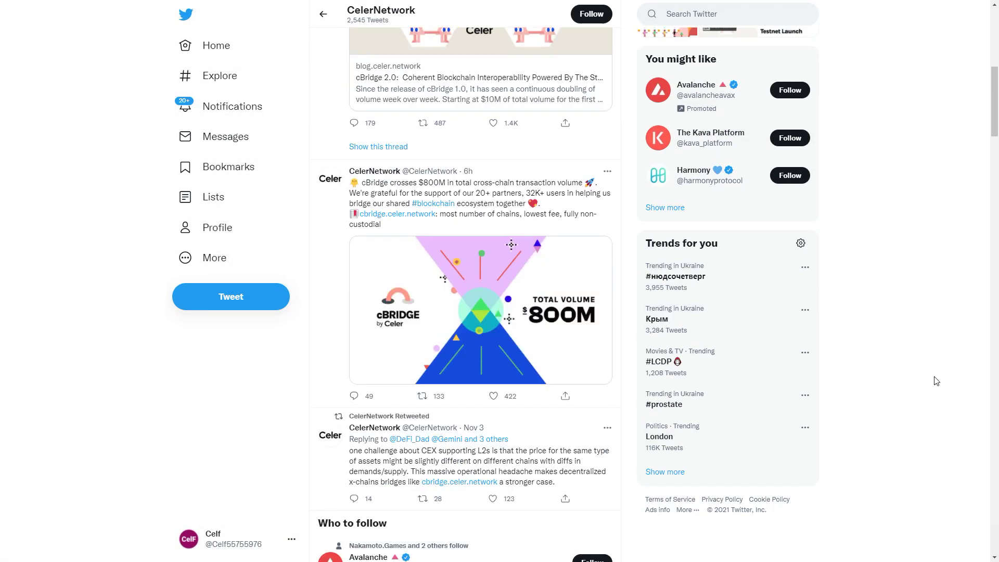
pyautogui.scroll(-3, 936, 381)
pyautogui.scroll(-4, 936, 381)
pyautogui.scroll(-1, 936, 381)
pyautogui.scroll(-2, 936, 382)
pyautogui.scroll(-3, 936, 380)
pyautogui.scroll(-1, 936, 380)
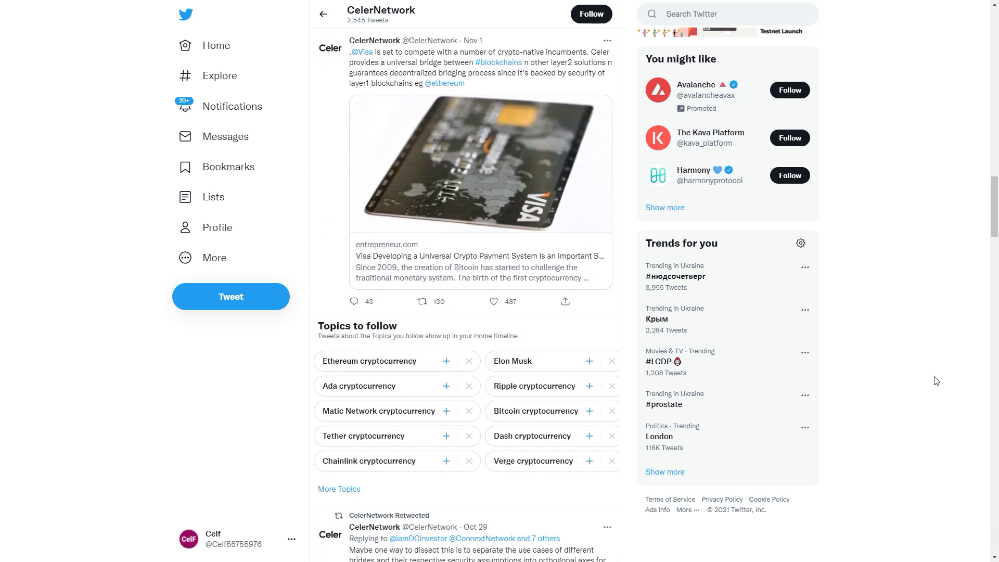
pyautogui.scroll(-3, 936, 381)
pyautogui.scroll(-3, 936, 381)
pyautogui.scroll(-3, 936, 381)
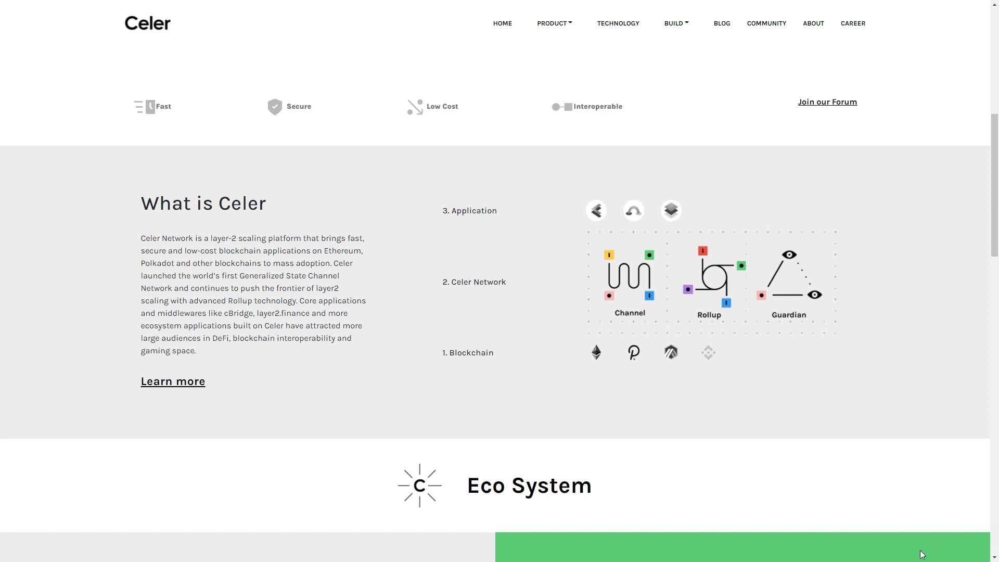
pyautogui.scroll(-1, 749, 465)
pyautogui.scroll(-3, 751, 468)
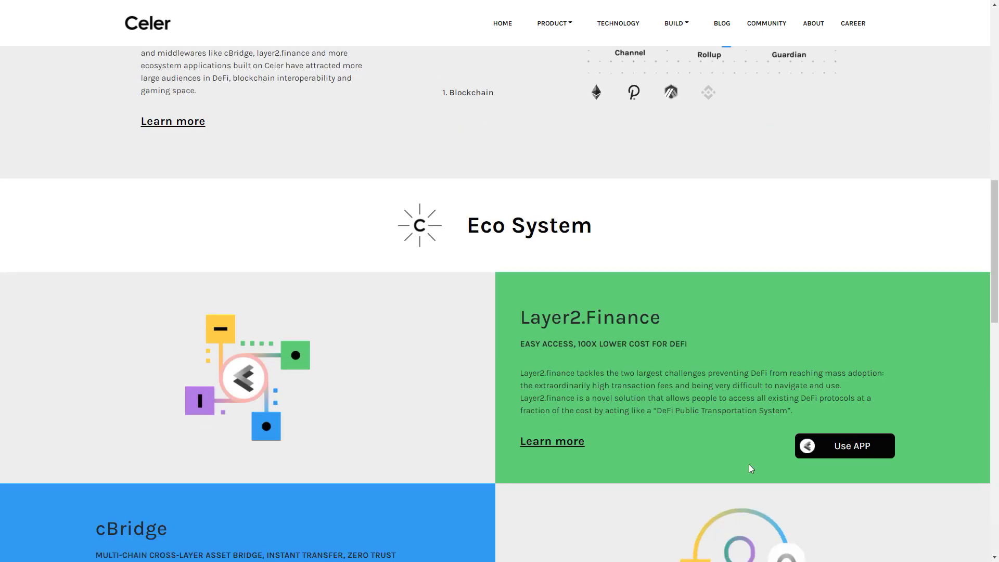
pyautogui.scroll(-2, 750, 468)
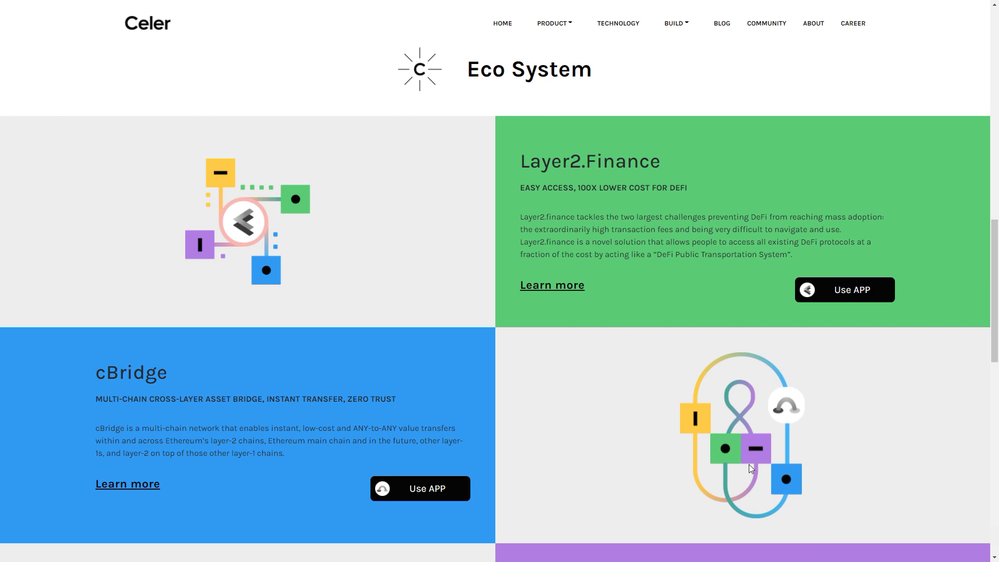
pyautogui.scroll(-3, 749, 465)
pyautogui.scroll(-2, 749, 465)
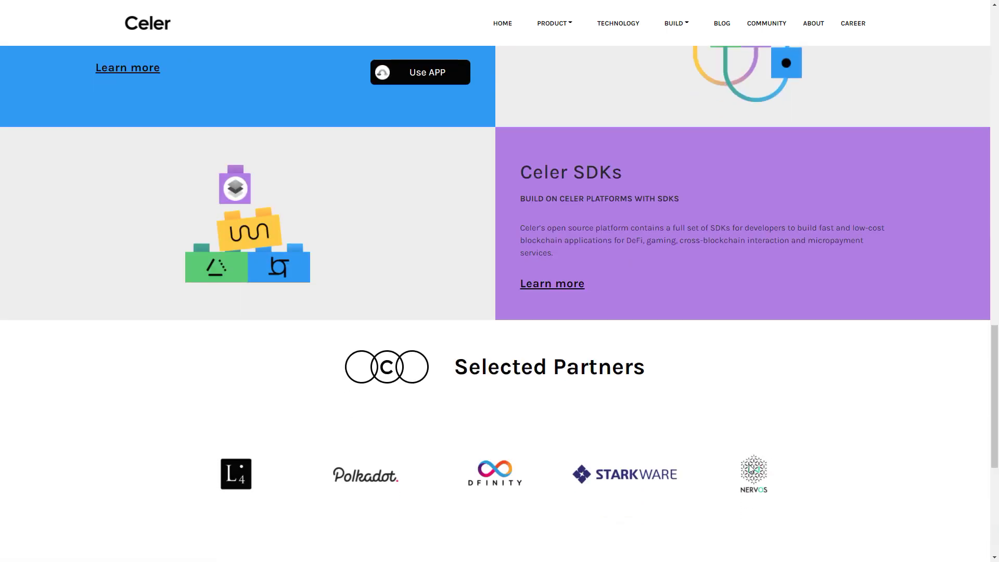
pyautogui.scroll(-1, 748, 465)
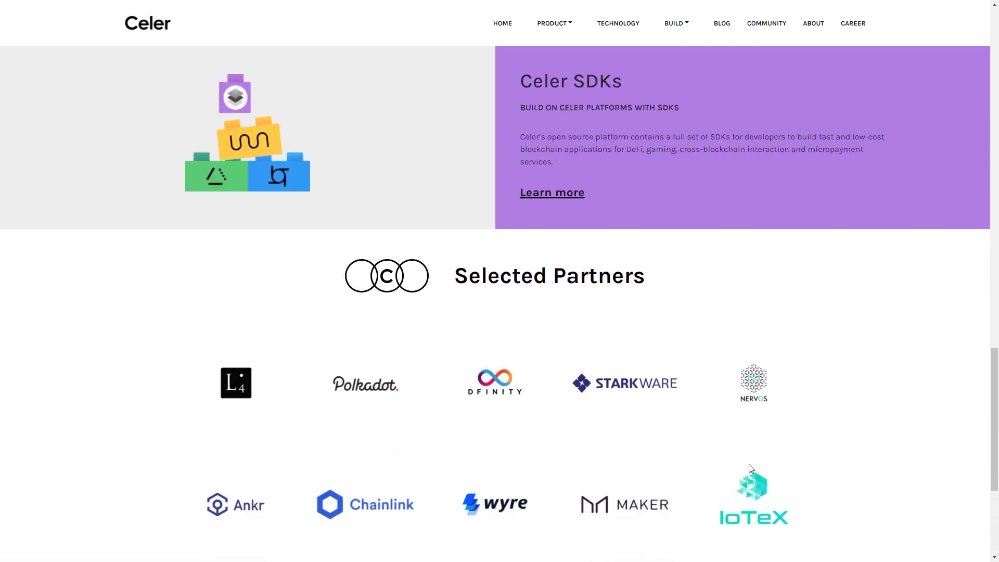
pyautogui.scroll(-1, 749, 465)
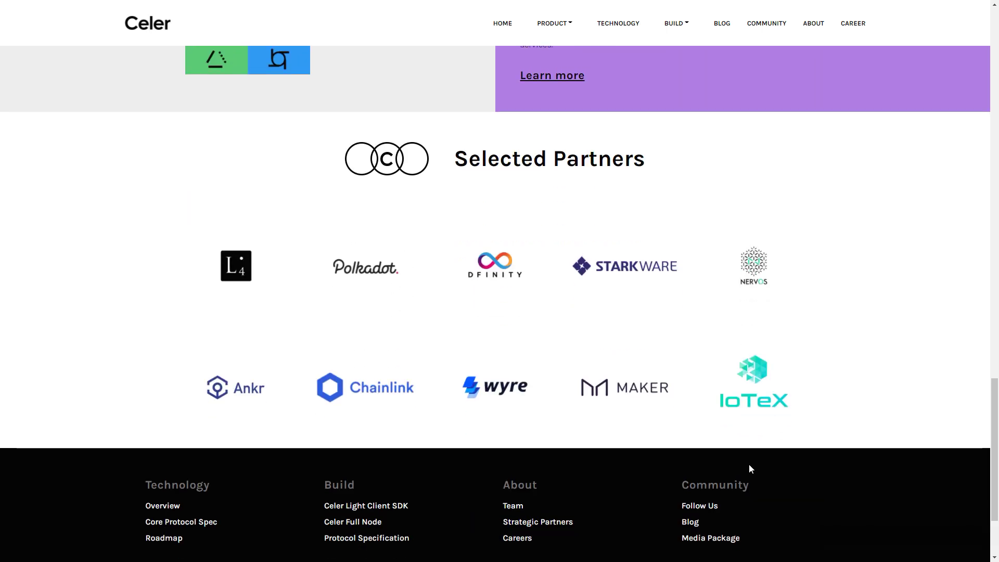
pyautogui.scroll(-1, 749, 467)
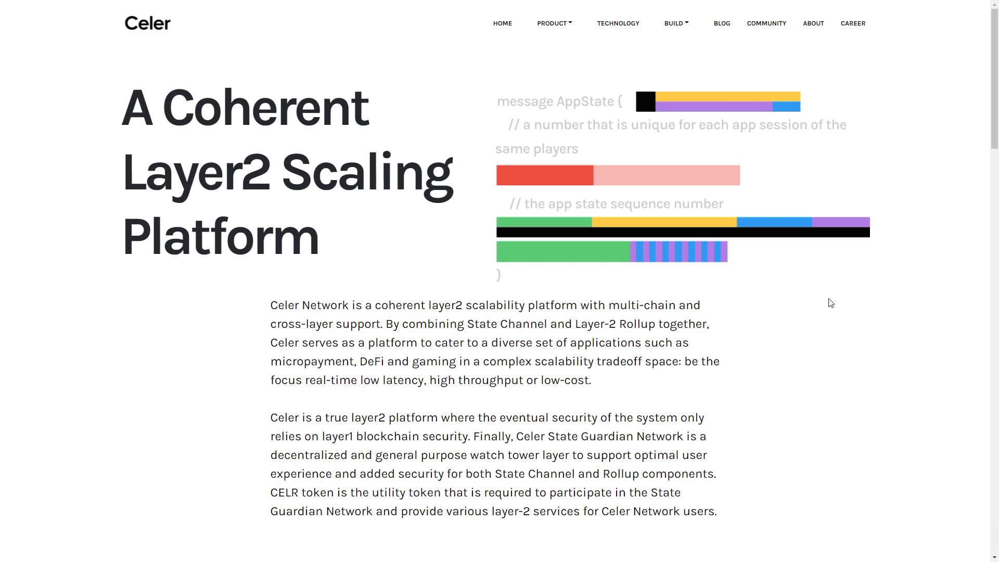
pyautogui.scroll(-1, 829, 302)
pyautogui.scroll(-2, 829, 302)
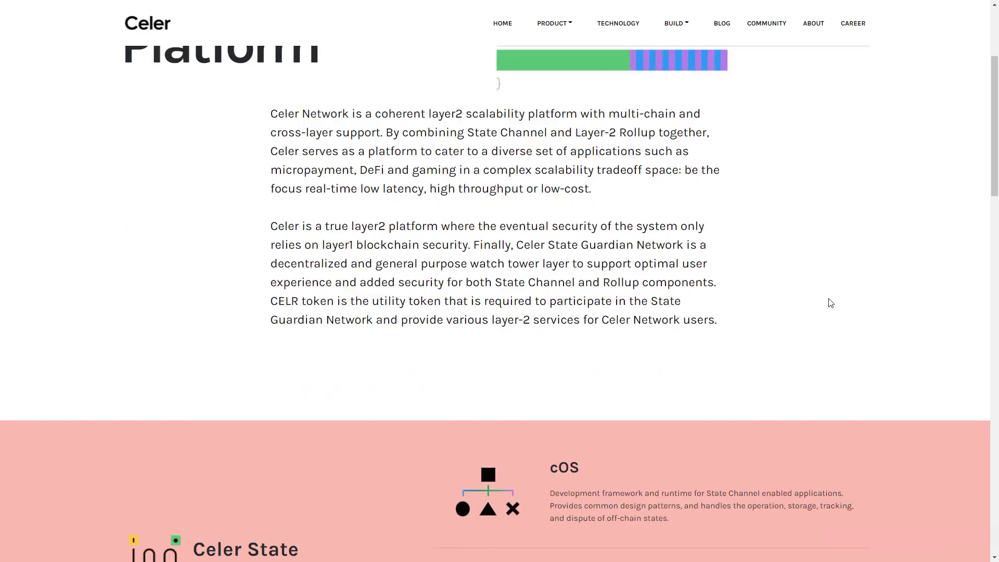
pyautogui.scroll(-1, 830, 302)
pyautogui.scroll(-1, 830, 302)
pyautogui.scroll(-1, 830, 303)
pyautogui.scroll(-1, 830, 302)
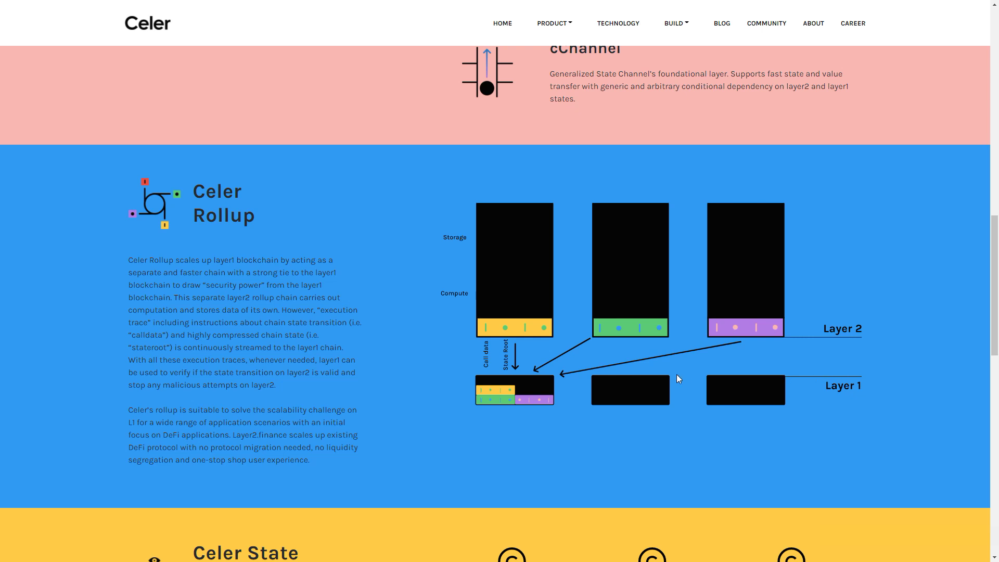
pyautogui.scroll(-2, 550, 388)
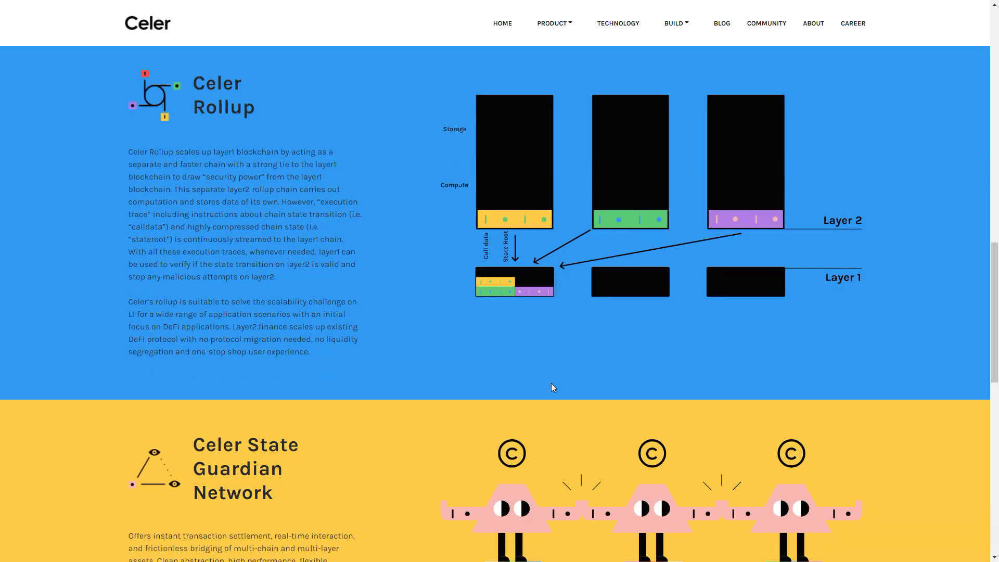
pyautogui.scroll(-2, 551, 384)
pyautogui.scroll(-1, 550, 386)
pyautogui.scroll(-1, 550, 386)
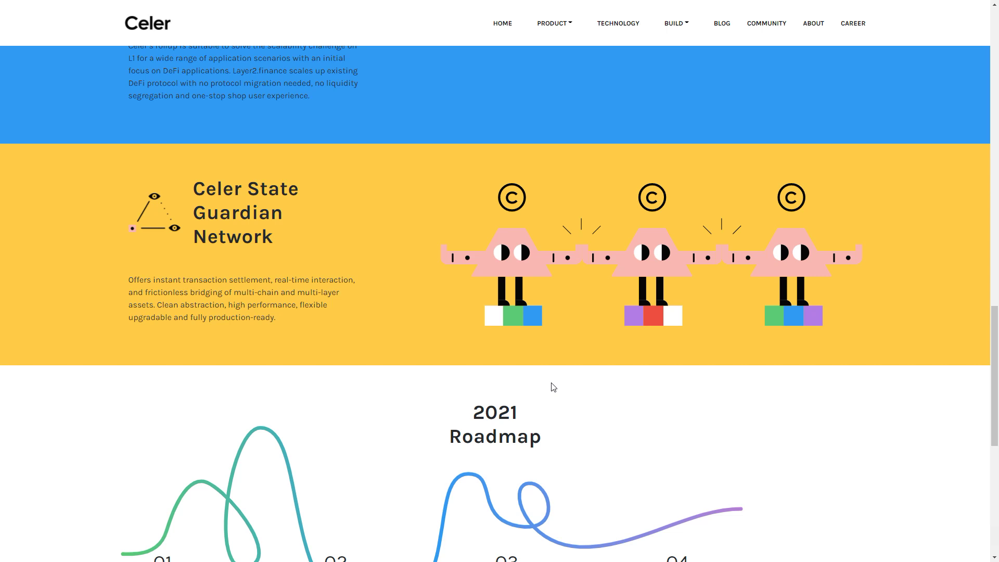
pyautogui.scroll(-3, 552, 387)
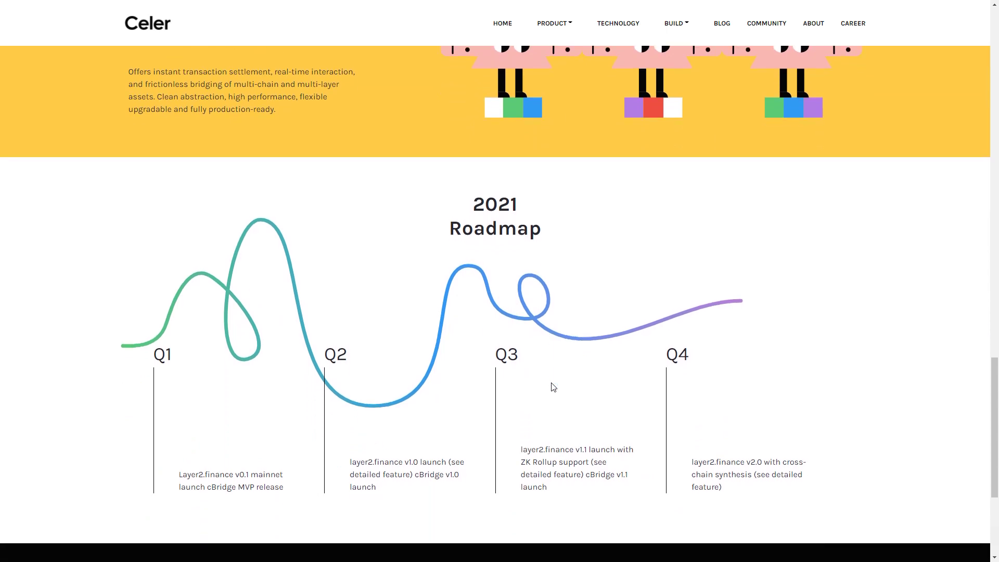
pyautogui.scroll(-1, 552, 387)
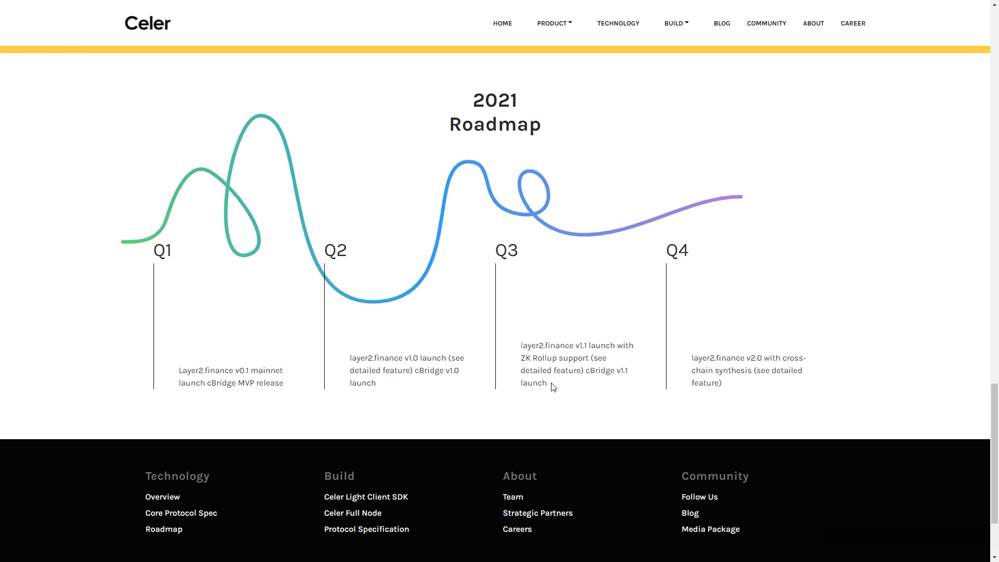
pyautogui.scroll(-2, 552, 386)
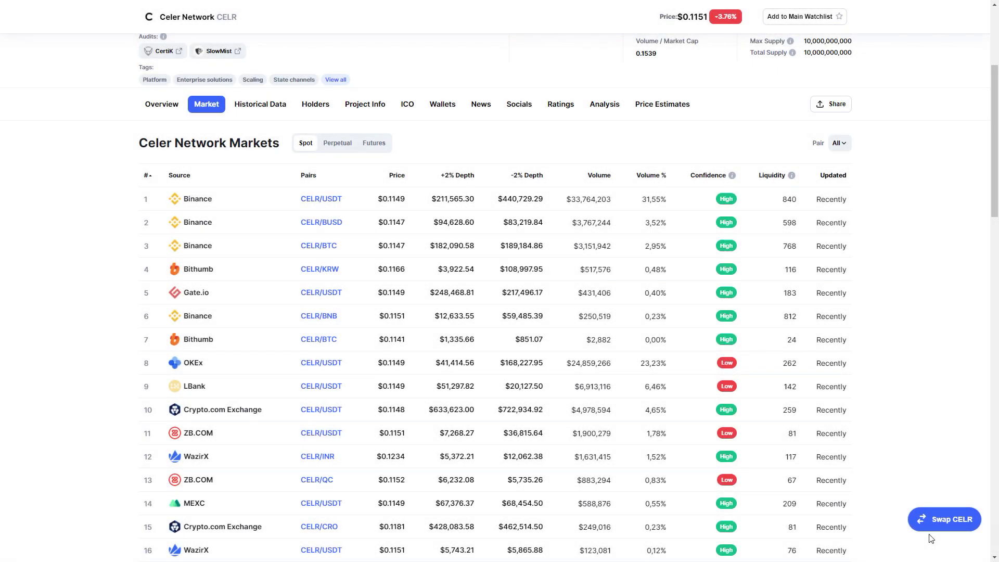
pyautogui.scroll(-3, 909, 435)
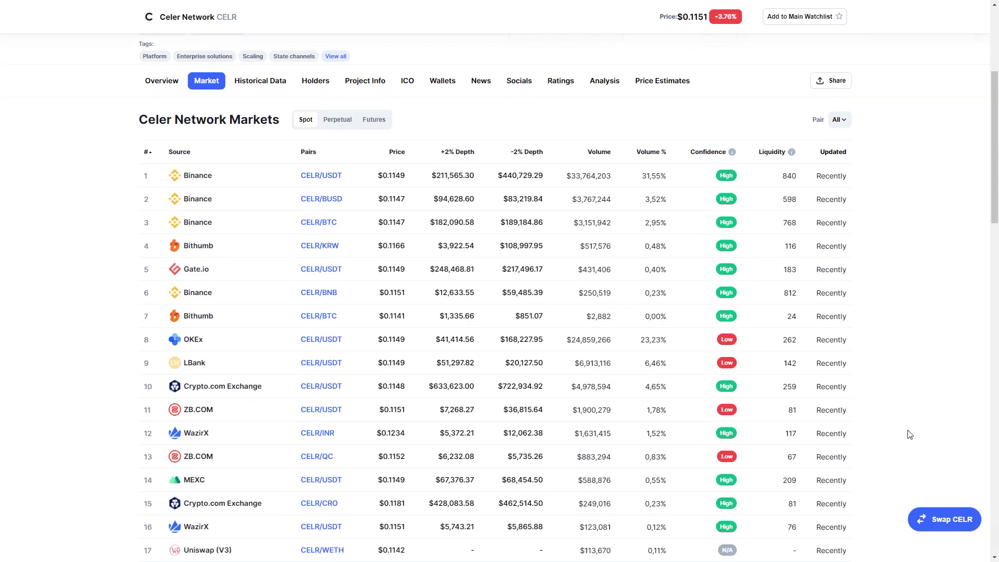
pyautogui.scroll(-1, 909, 435)
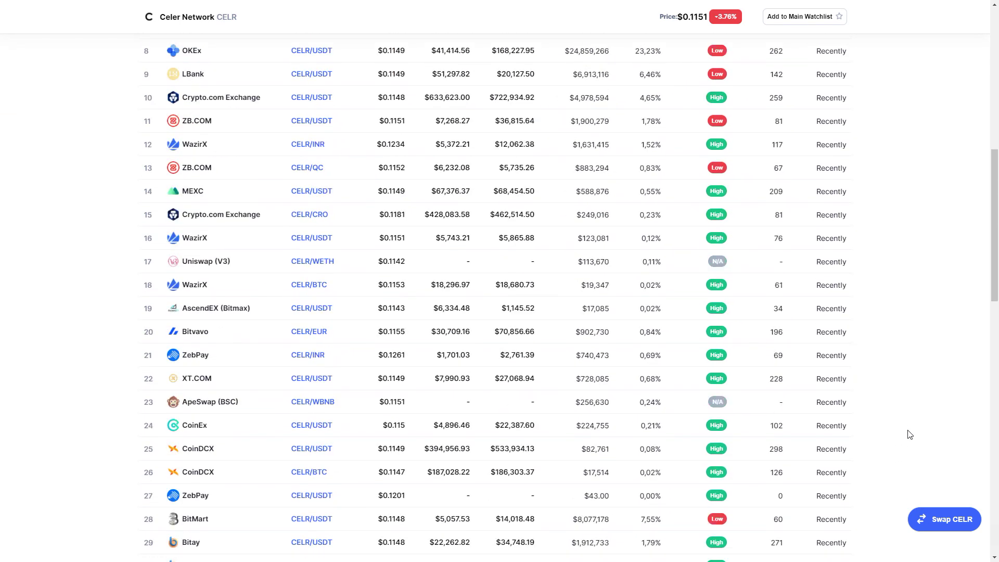
pyautogui.scroll(-2, 909, 435)
pyautogui.scroll(-2, 908, 435)
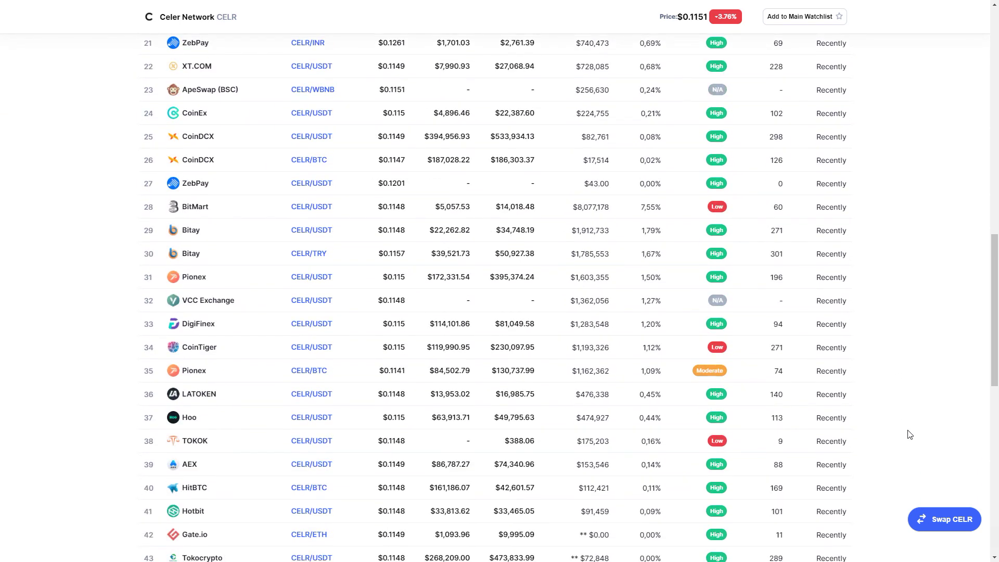